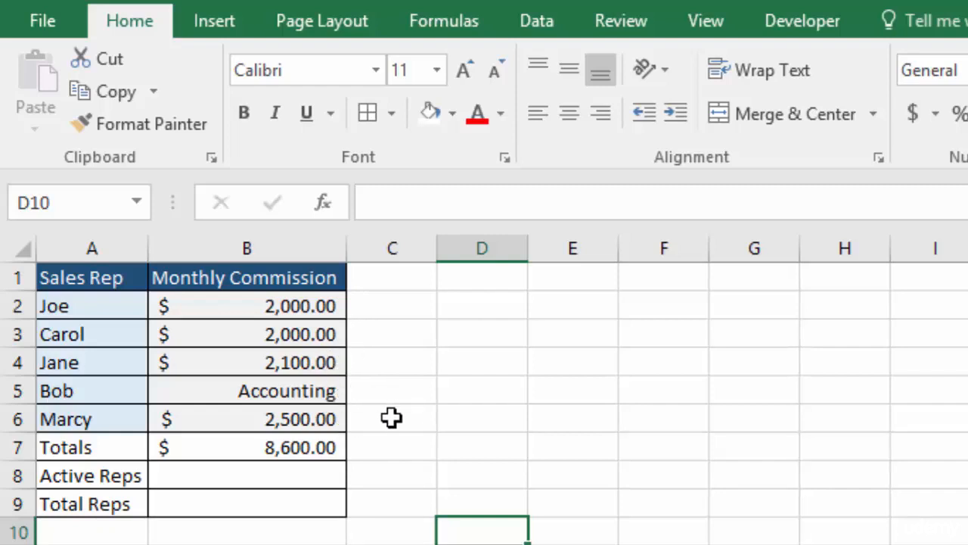
In B8, insert a COUNT function over the absolute range $B$2:$B$6 for Active Reps
left_click(262, 477)
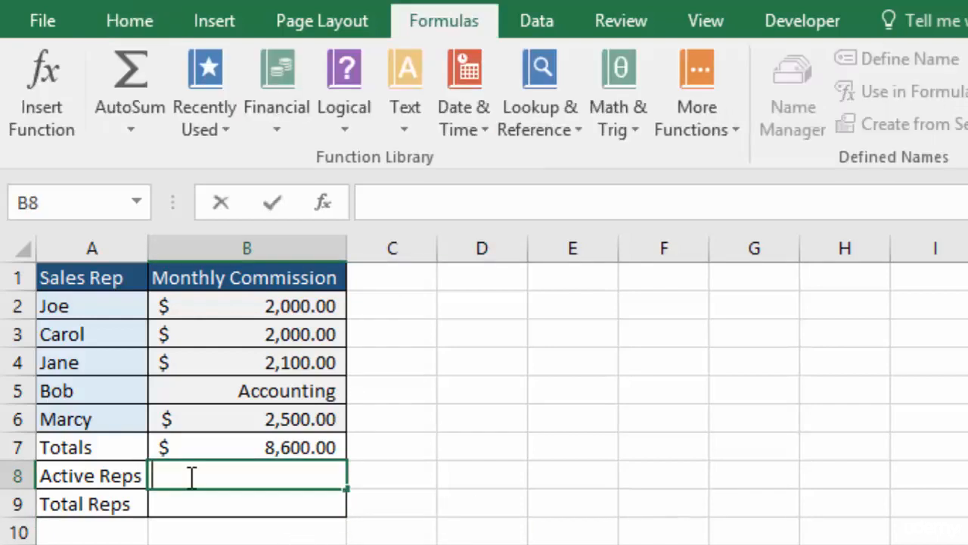
type("=")
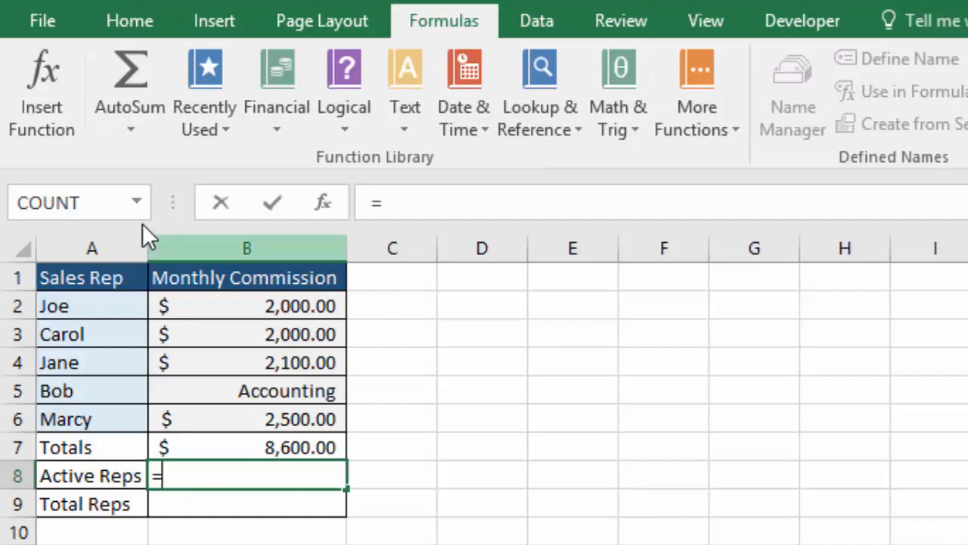
left_click(136, 201)
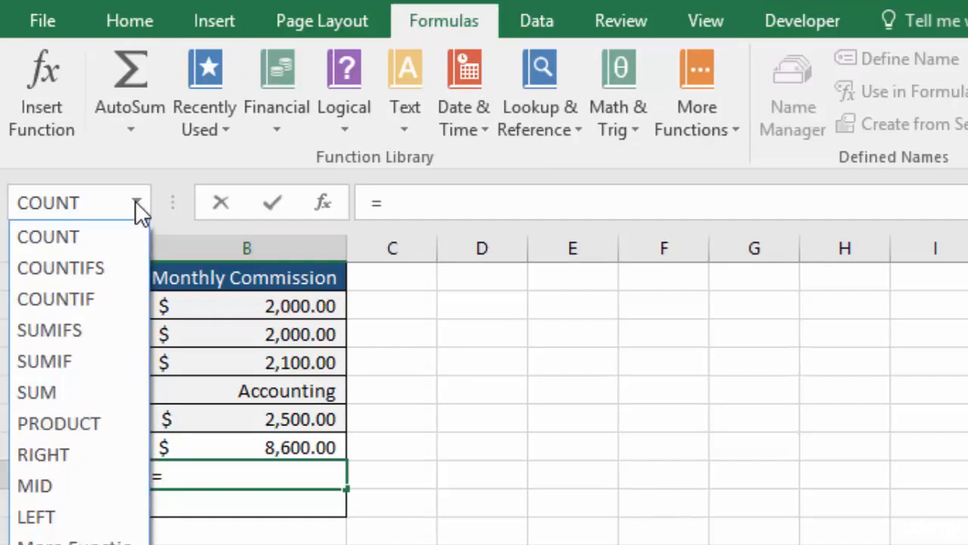
left_click(79, 237)
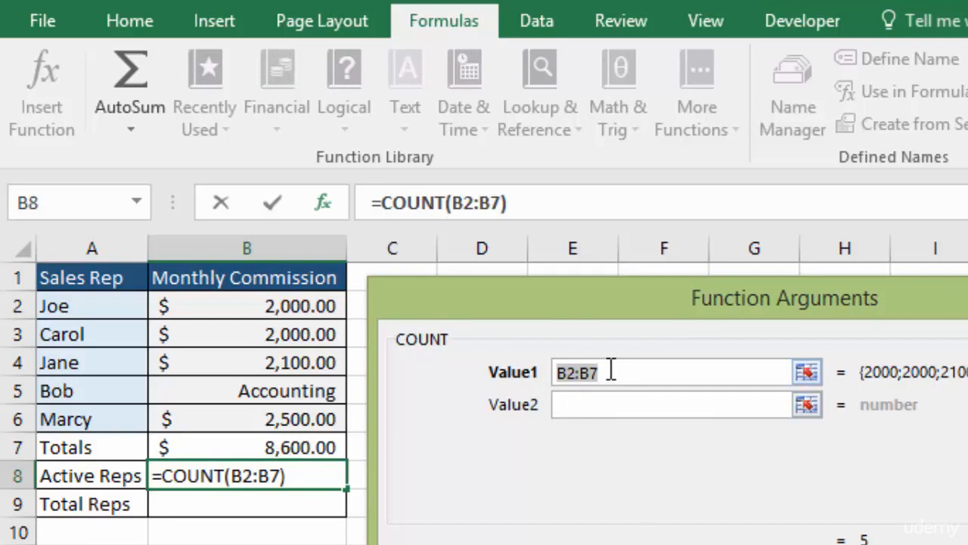
left_click_drag(300, 306, 303, 407)
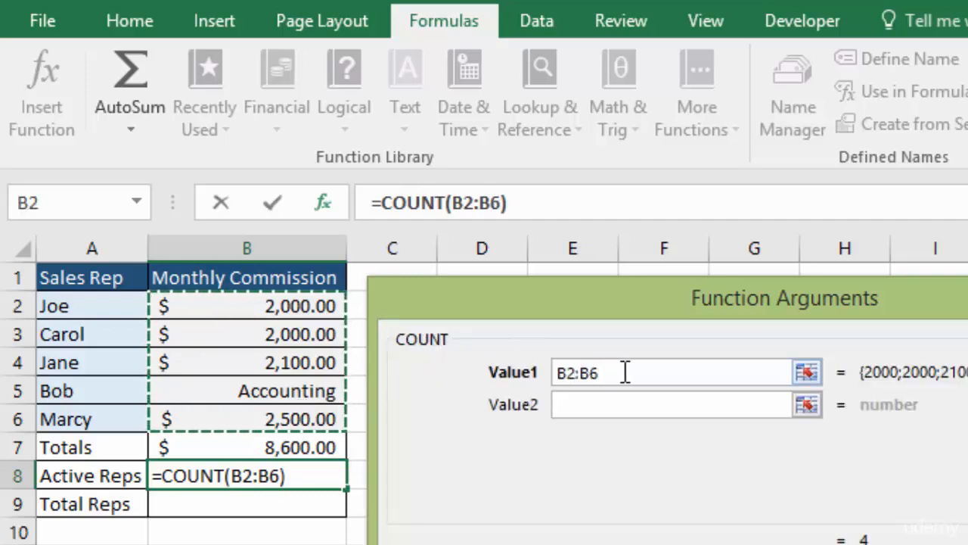
left_click_drag(611, 372, 553, 376)
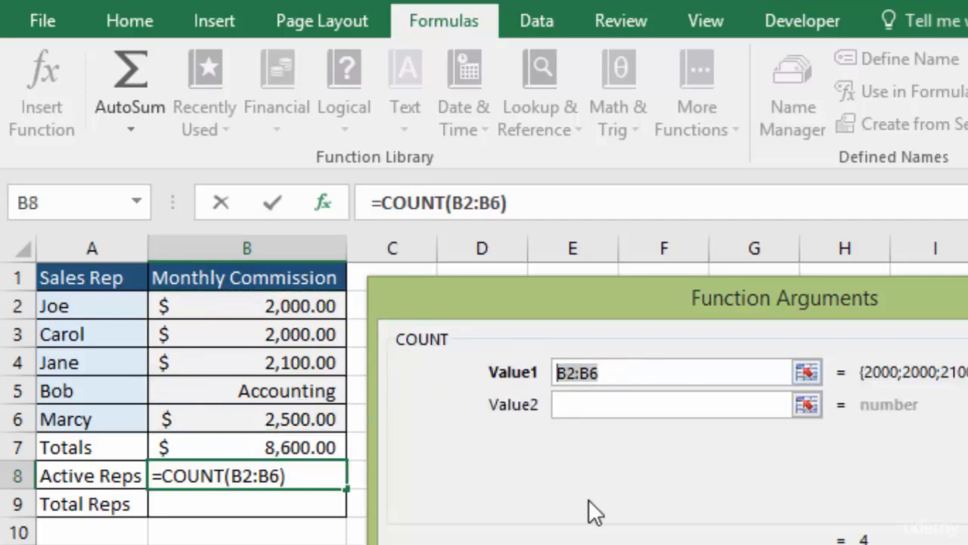
key("F4")
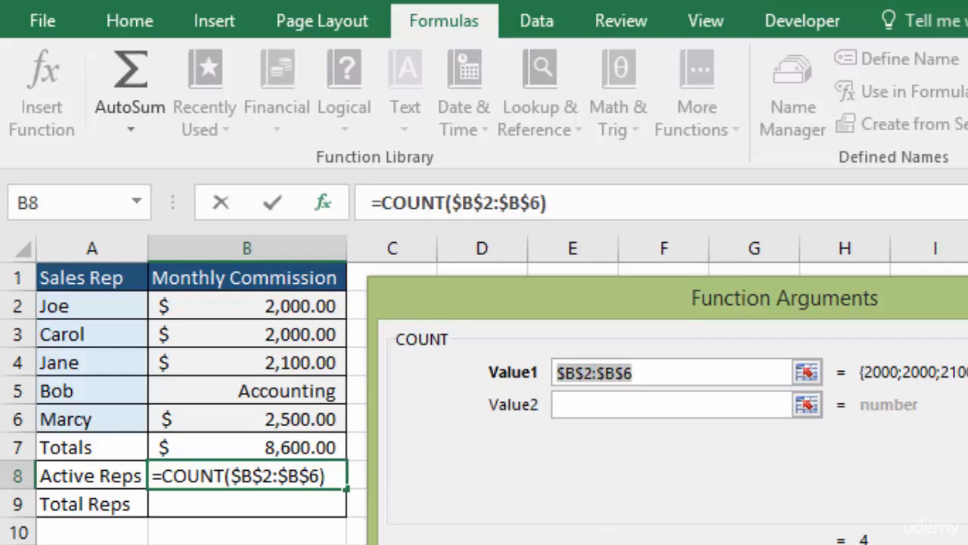
key("Return")
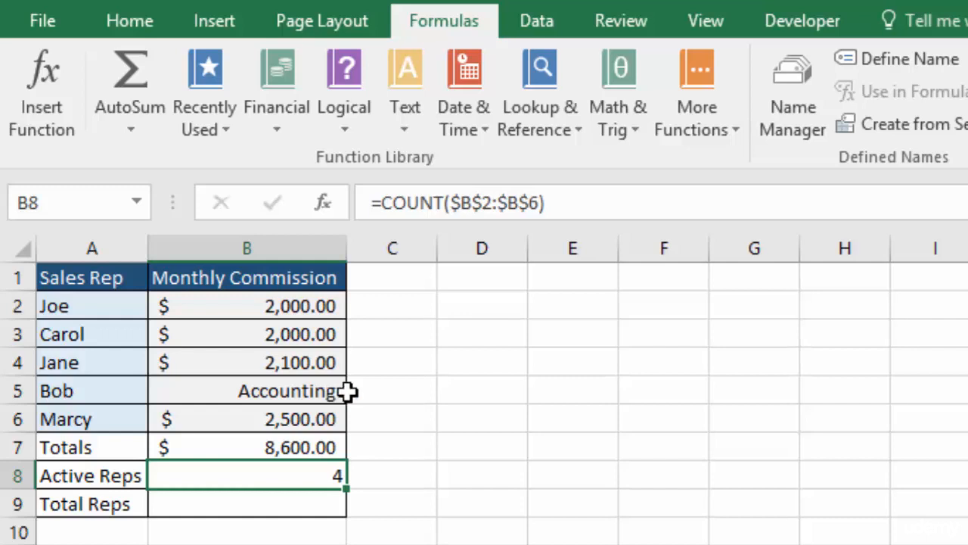
Copy the B8 formula down to B9 and change its function to COUNTA
left_click_drag(342, 515, 343, 512)
double_click(275, 504)
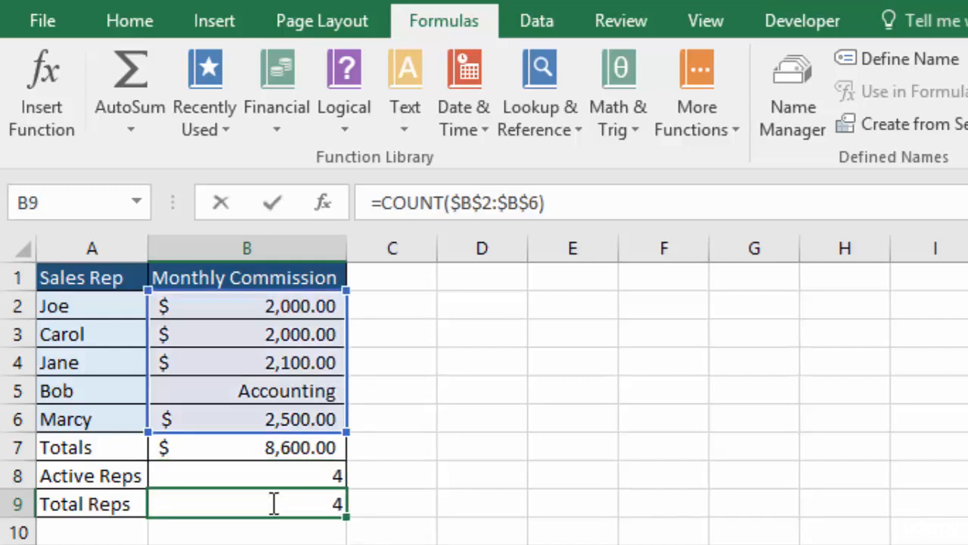
left_click(226, 503)
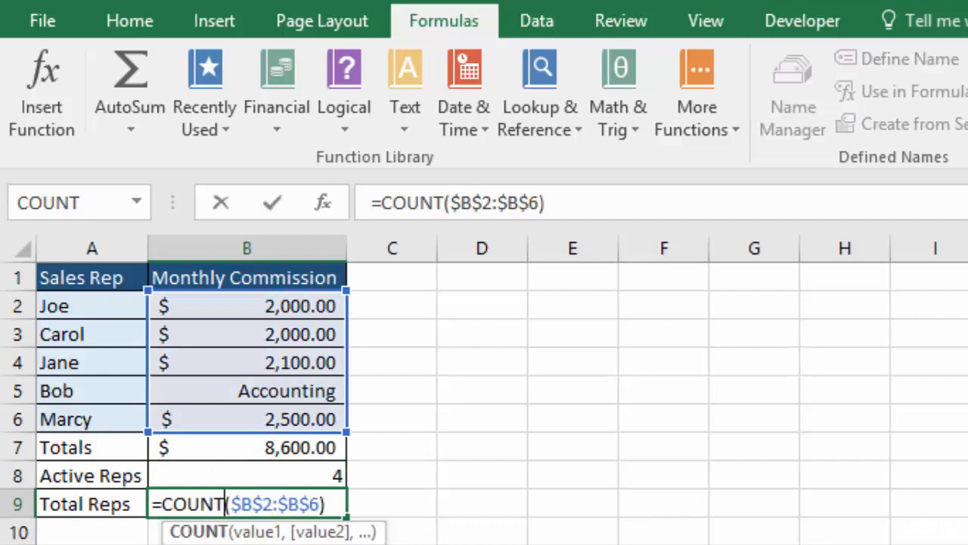
type("A")
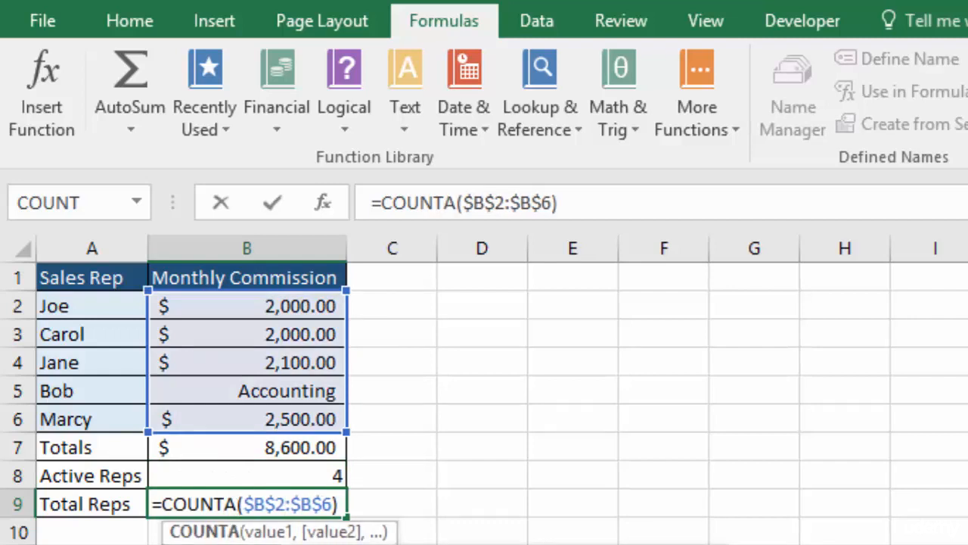
key("Return")
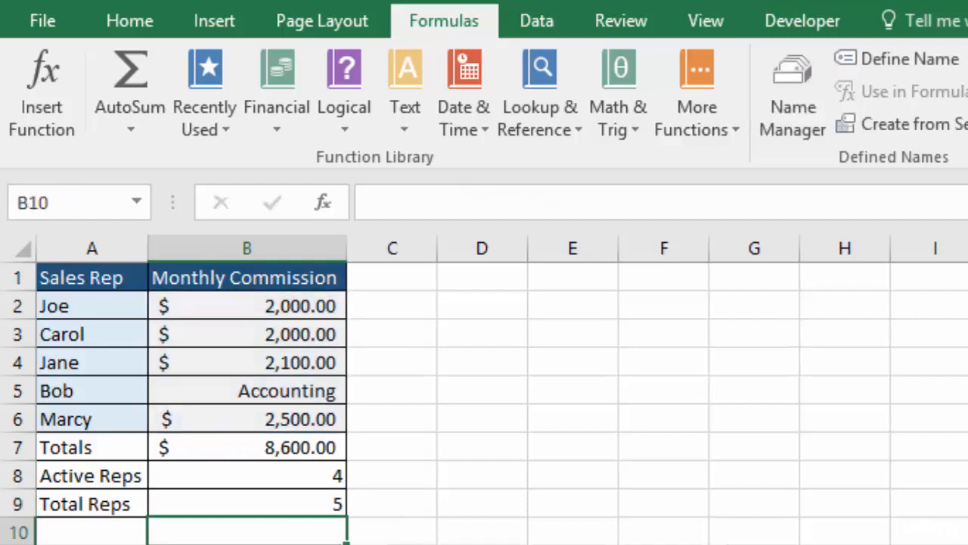
Open the COUNTA formula in B9 to inspect its range
left_click(286, 504)
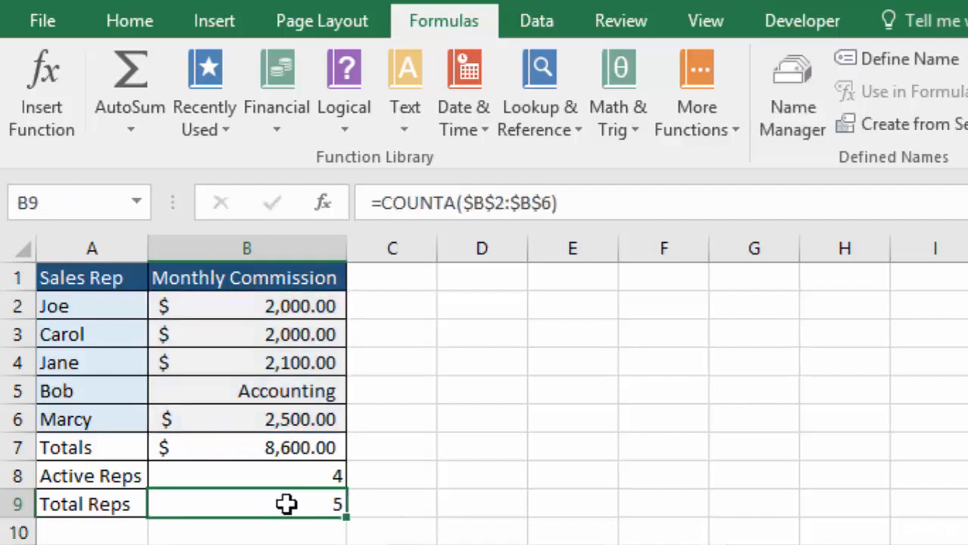
double_click(286, 504)
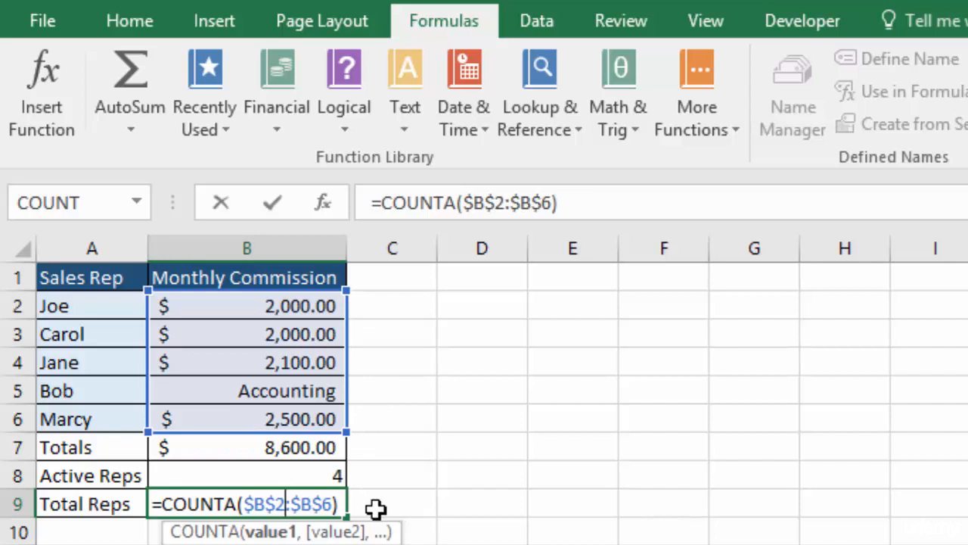
key("Return")
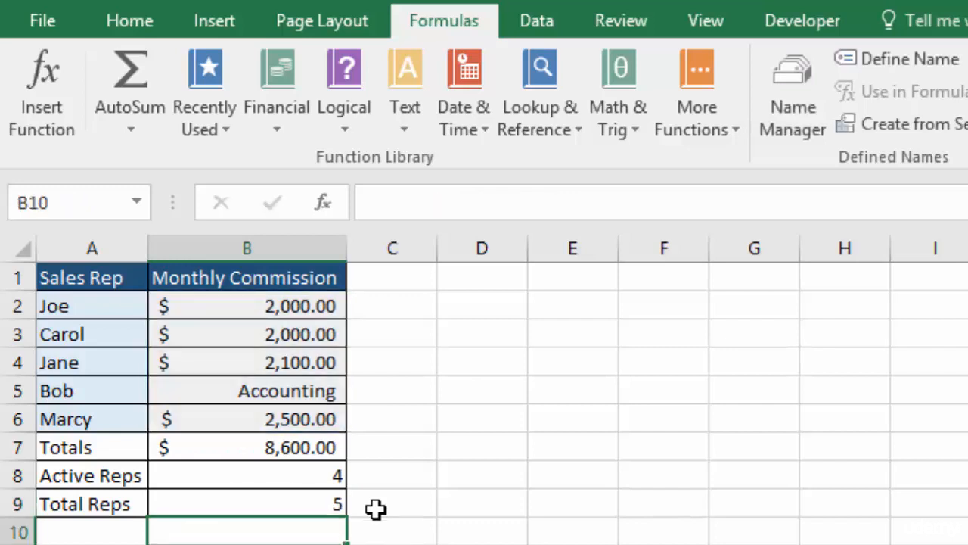
Clear the Accounting entry from B5
left_click(298, 391)
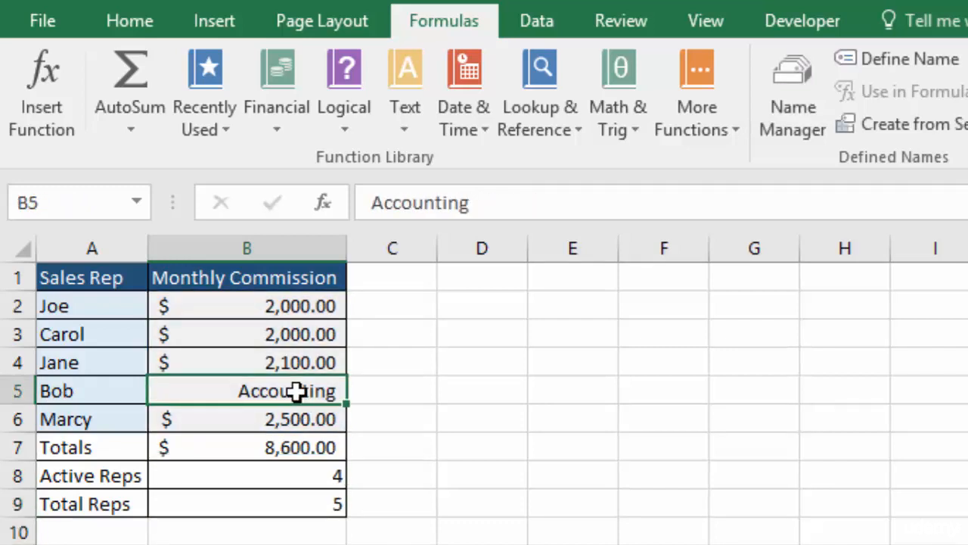
key("Delete")
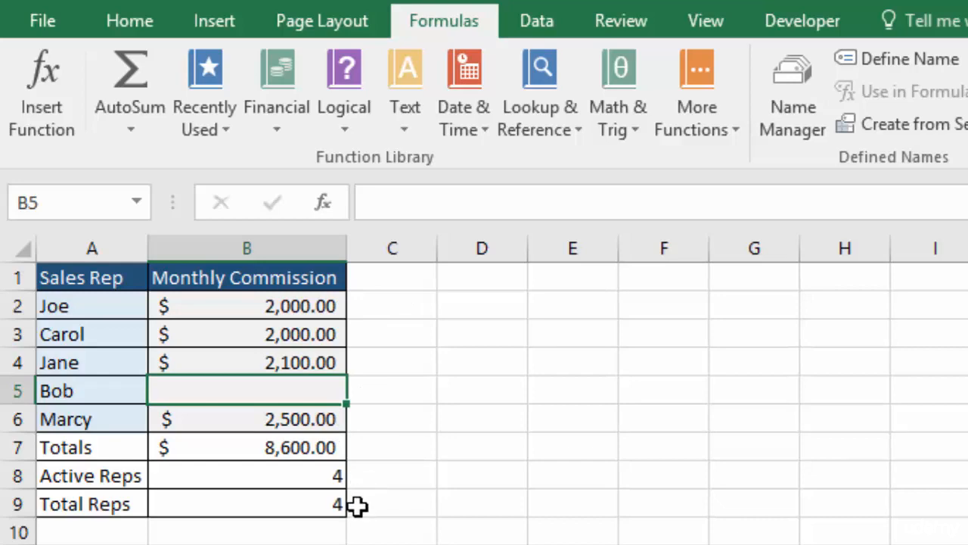
Label A10 Blanks and enter a COUNTBLANK formula over B2:B6 in B10
left_click(76, 532)
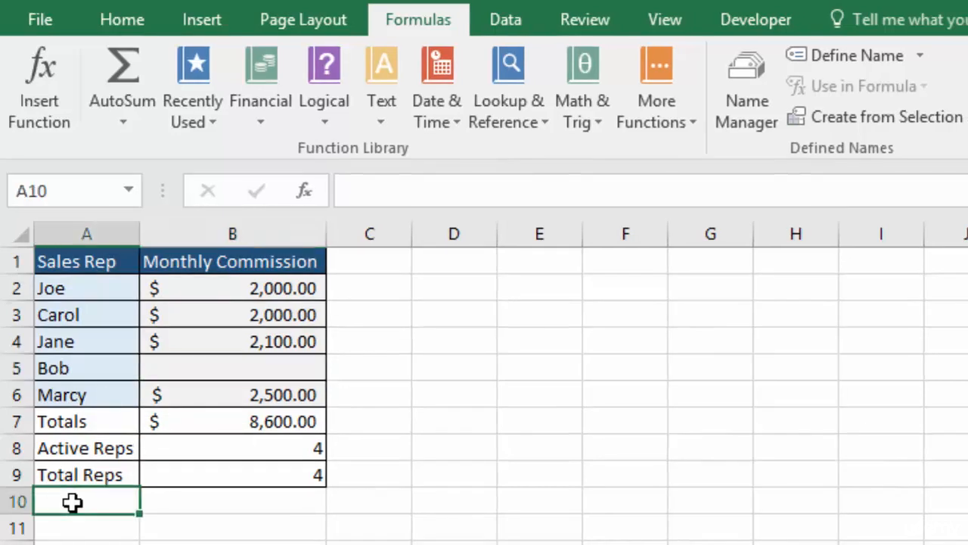
type("Blanks")
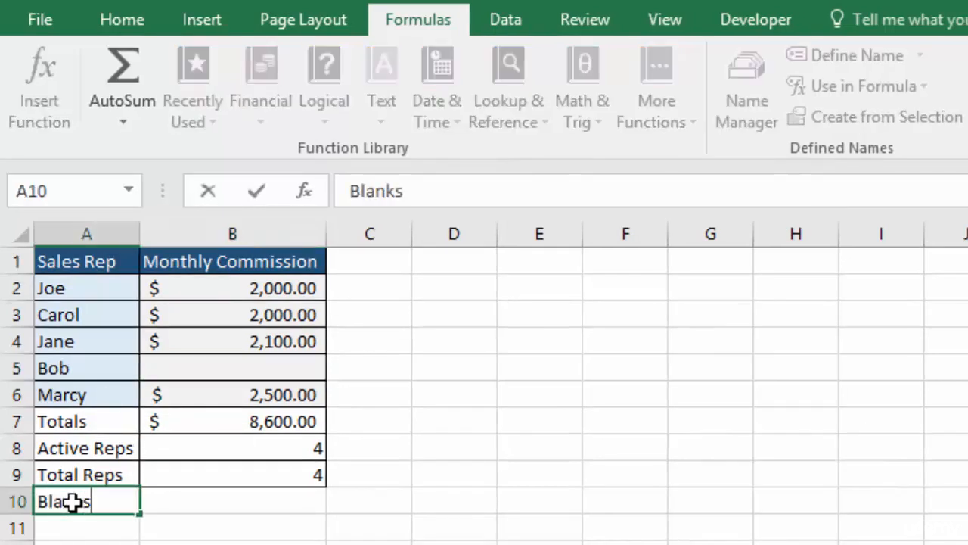
left_click(253, 505)
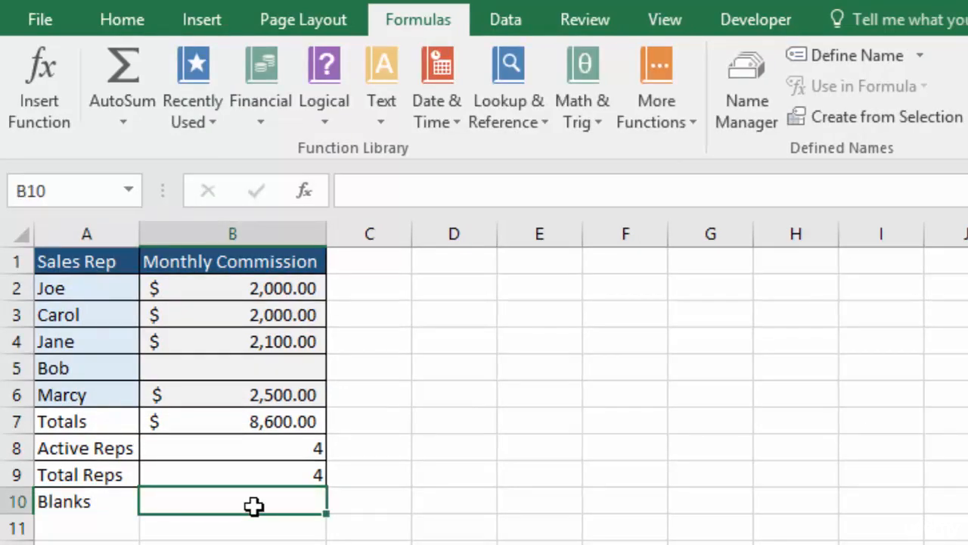
type("=coun")
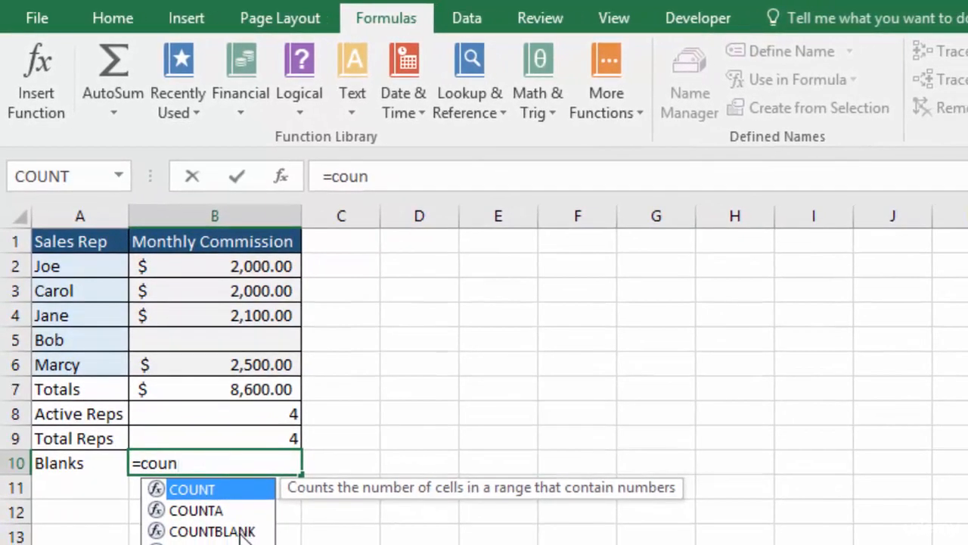
double_click(240, 530)
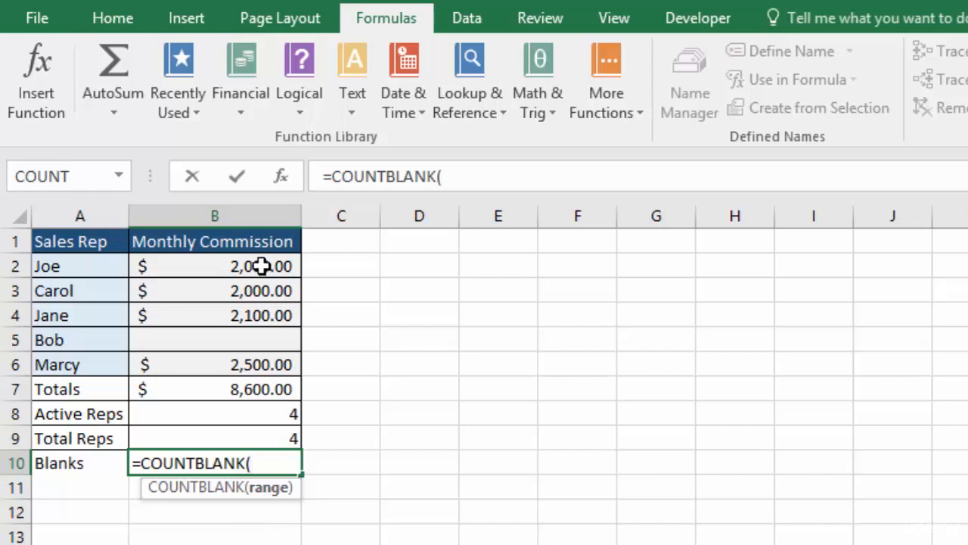
left_click_drag(261, 265, 262, 366)
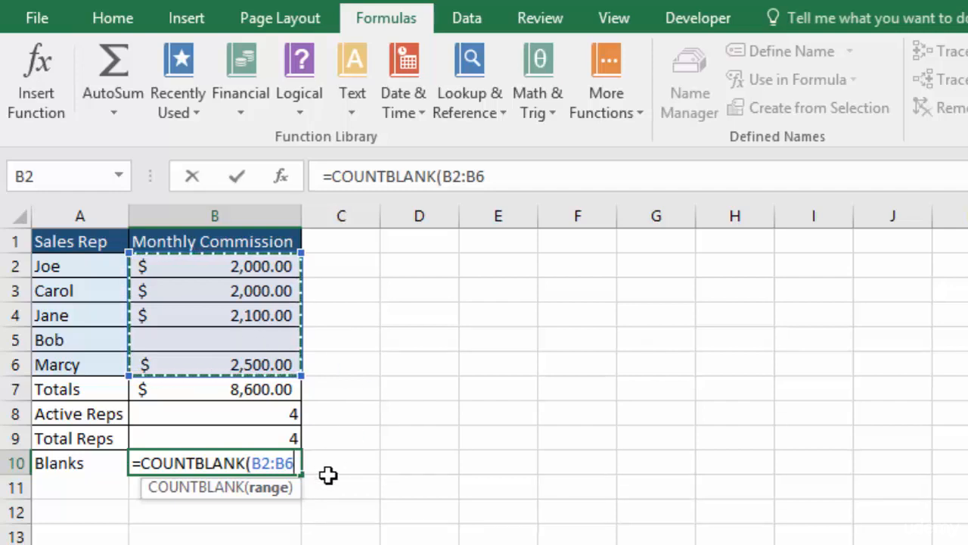
key("Return")
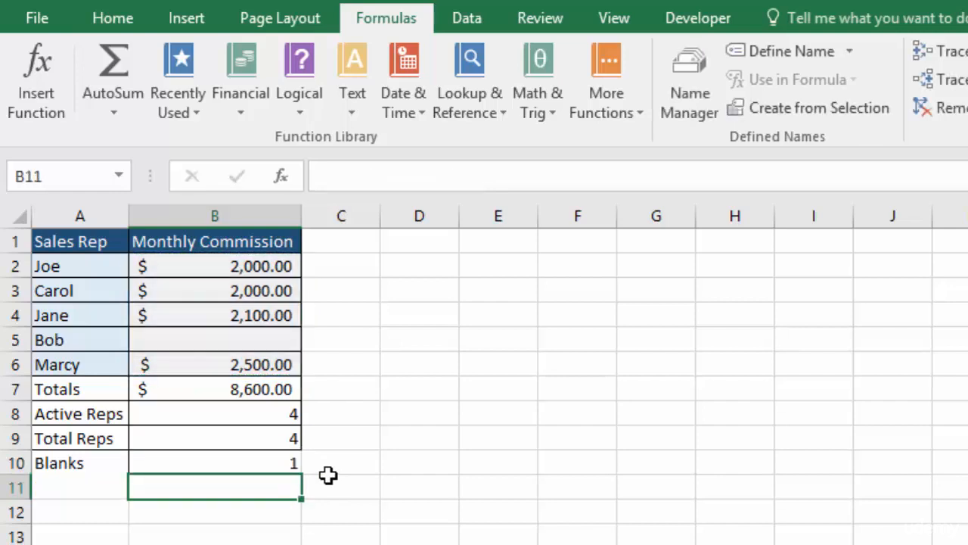
Re-enter Accounting in B5
left_click(274, 462)
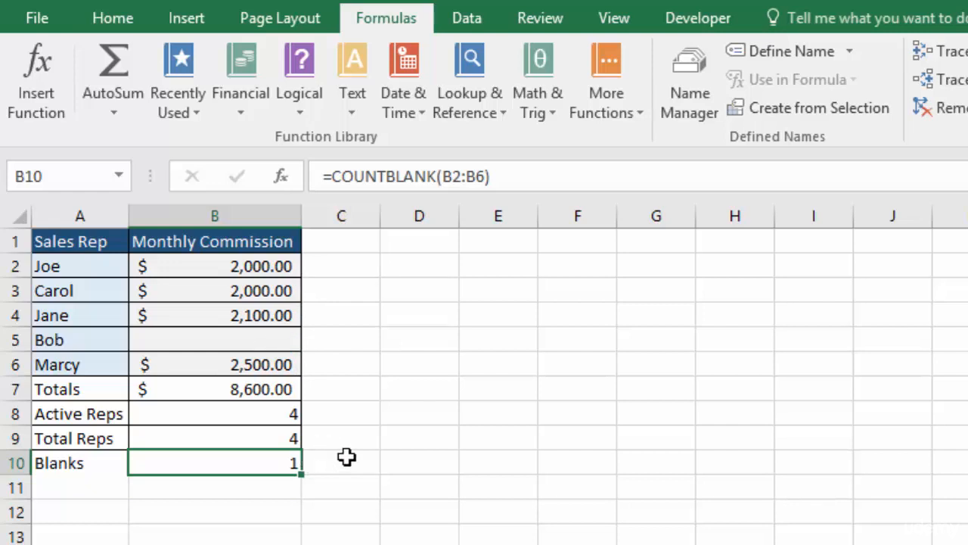
left_click(264, 341)
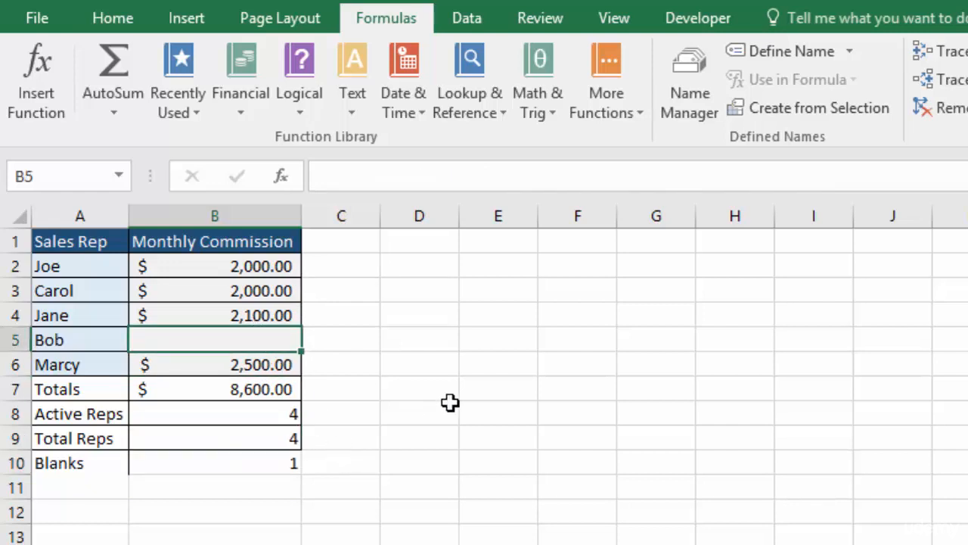
type("Acco")
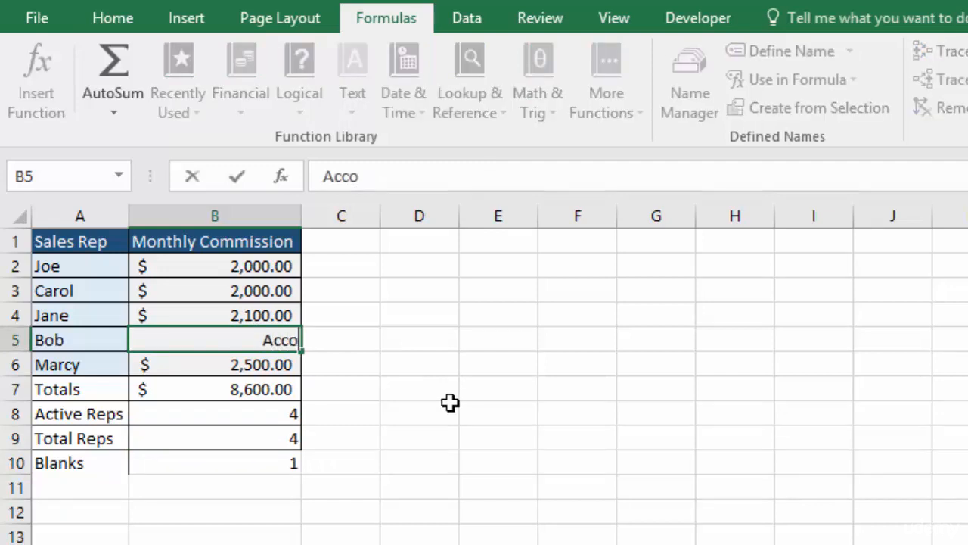
type("unting")
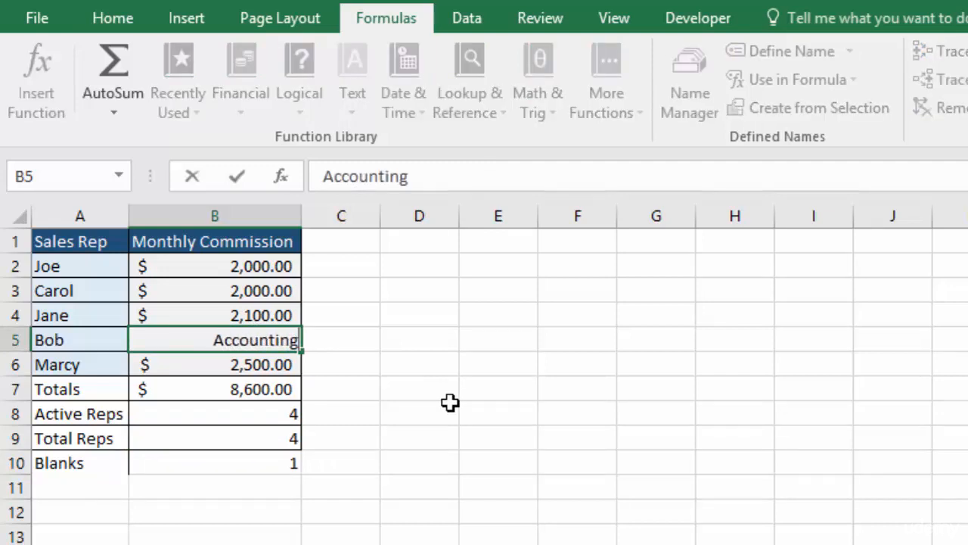
key("Return")
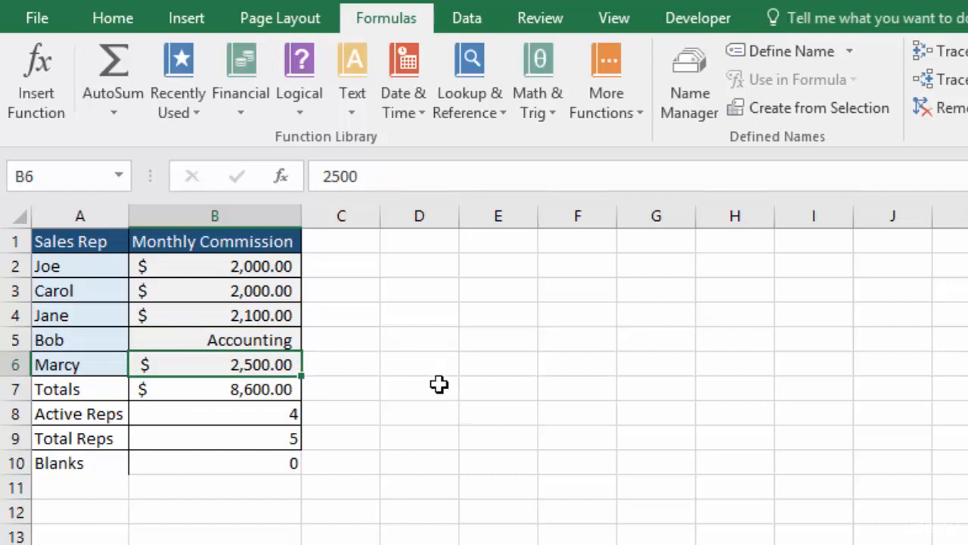
Review the counting formulas in B8, B9 and B10
left_click(258, 417)
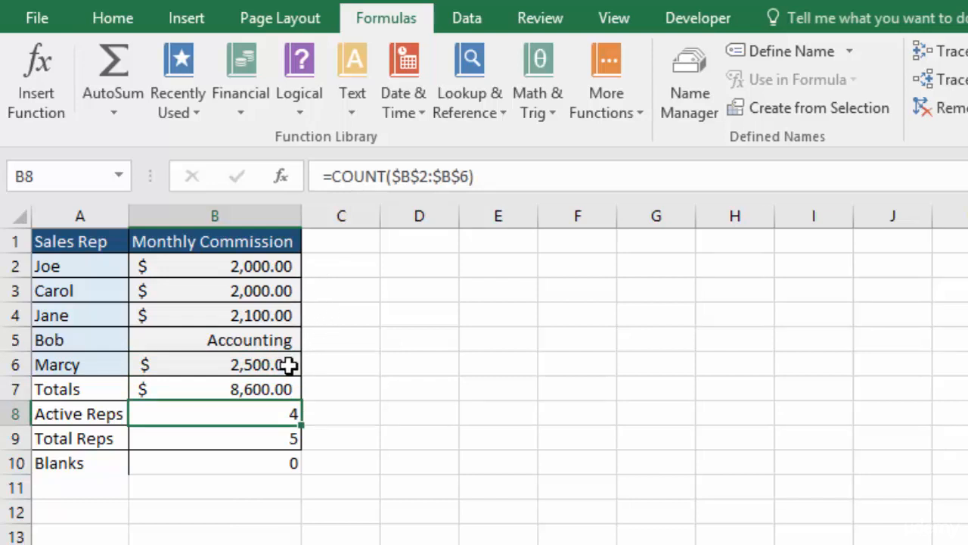
left_click(256, 437)
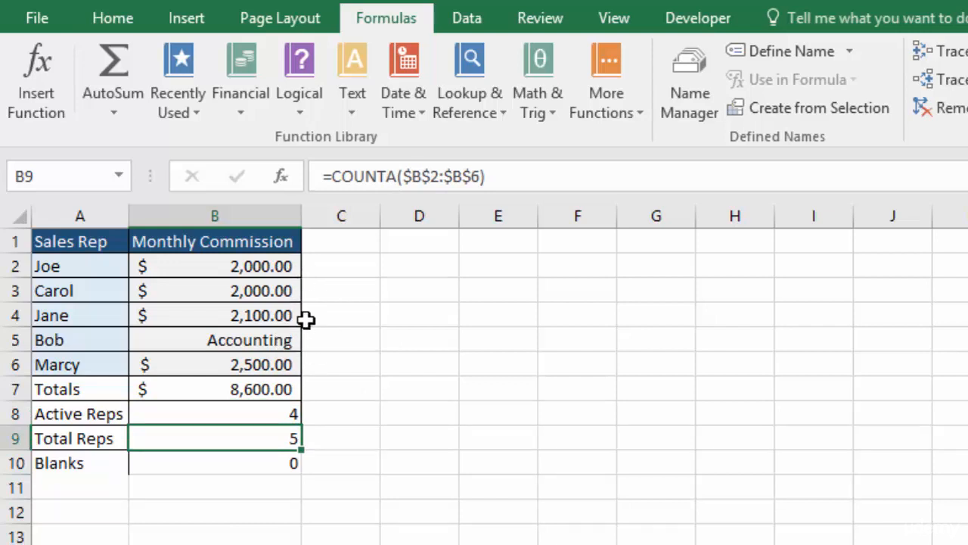
left_click(262, 459)
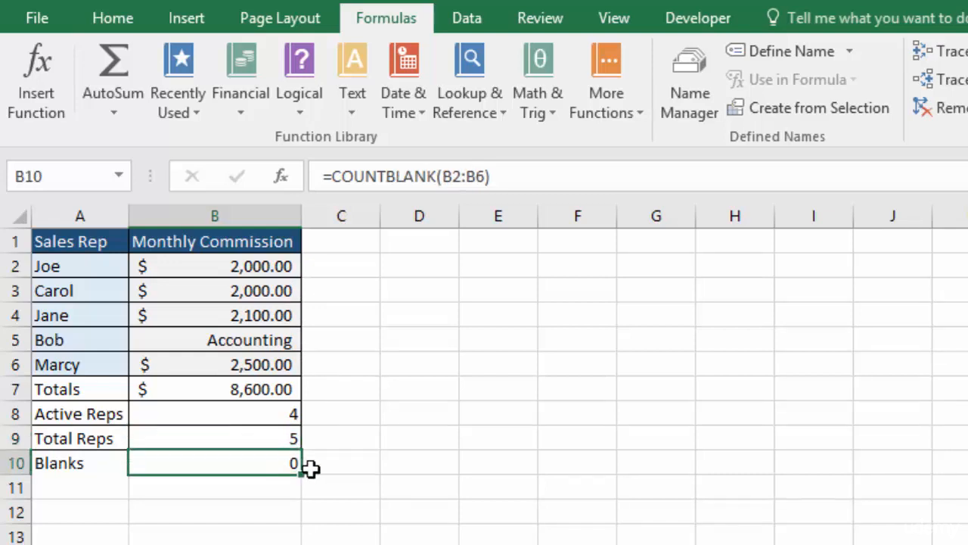